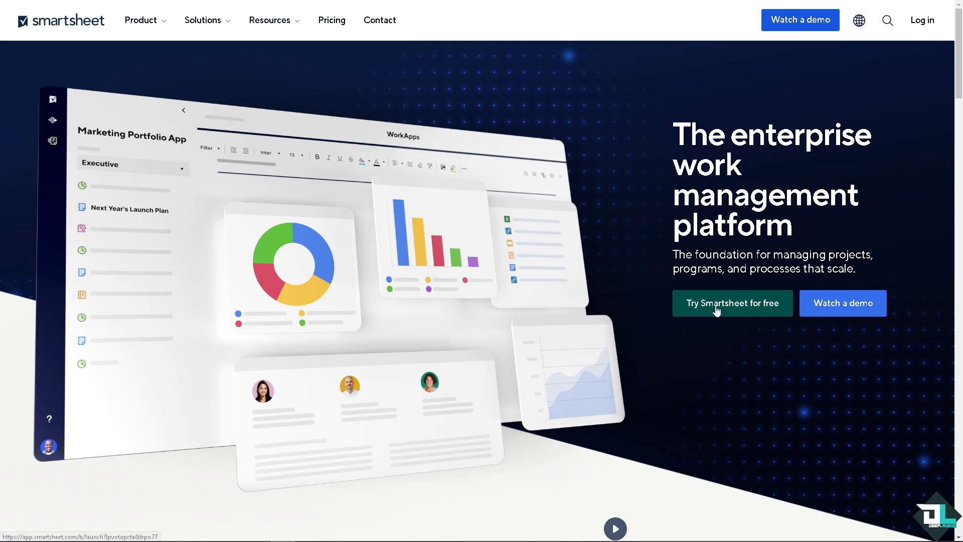
# Start the free Smartsheet trial from the website and choose to create a new account
pyautogui.click(715, 307)
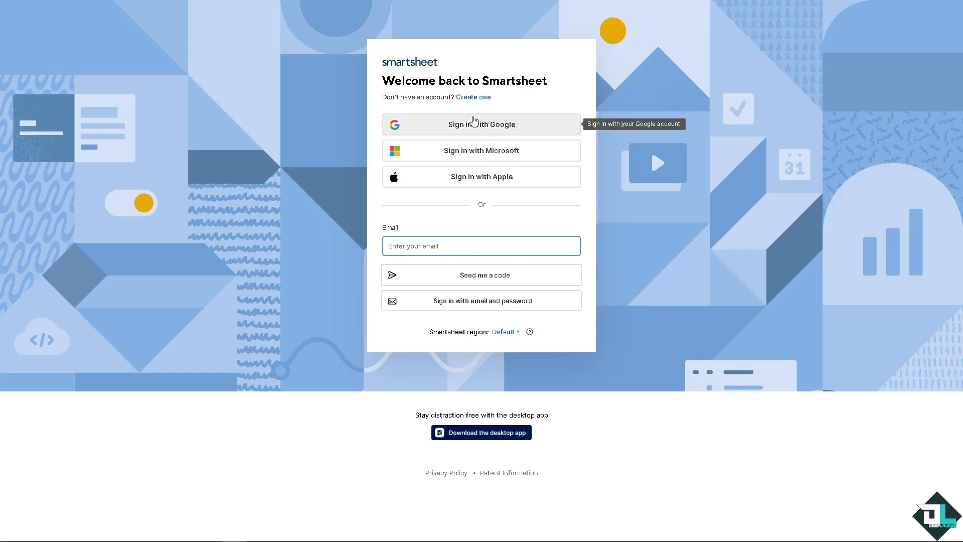
pyautogui.click(474, 98)
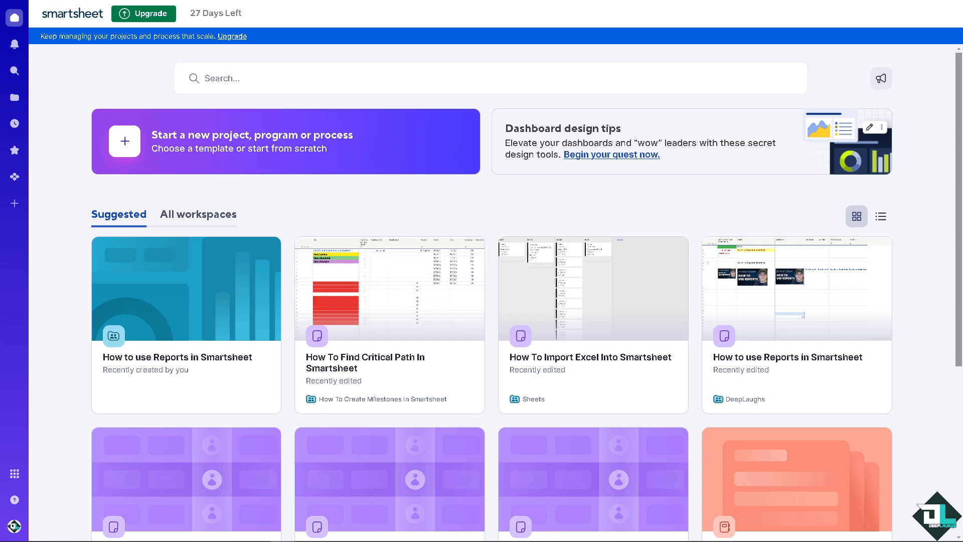
# Open the suggested How To Find Critical Path In Smartsheet sheet and bring up the reference manager from row 8's critical path cell
pyautogui.click(415, 244)
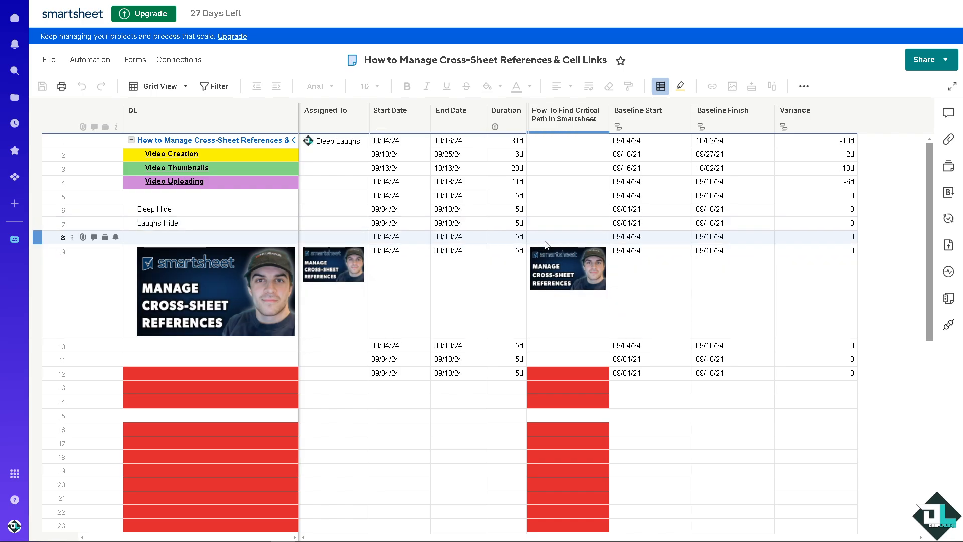
pyautogui.rightClick(551, 240)
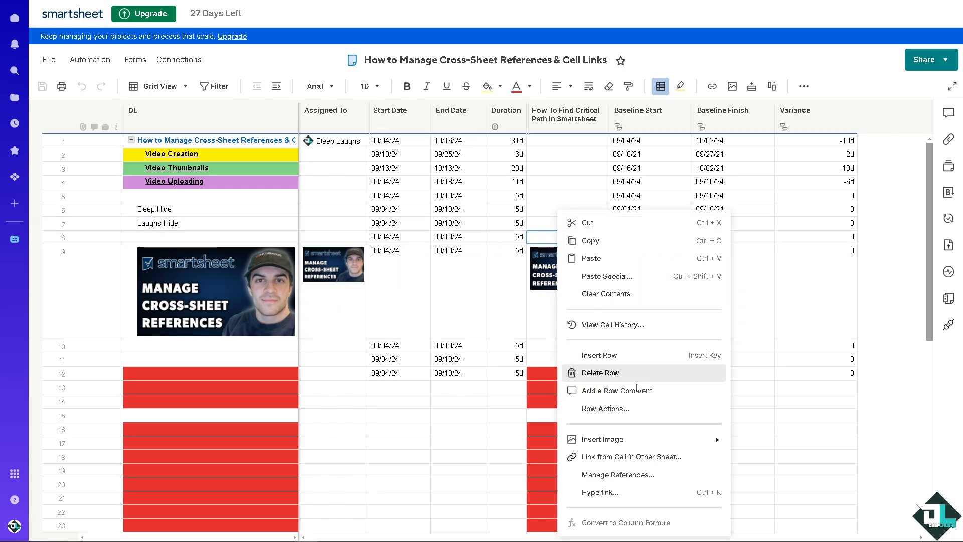
pyautogui.click(632, 475)
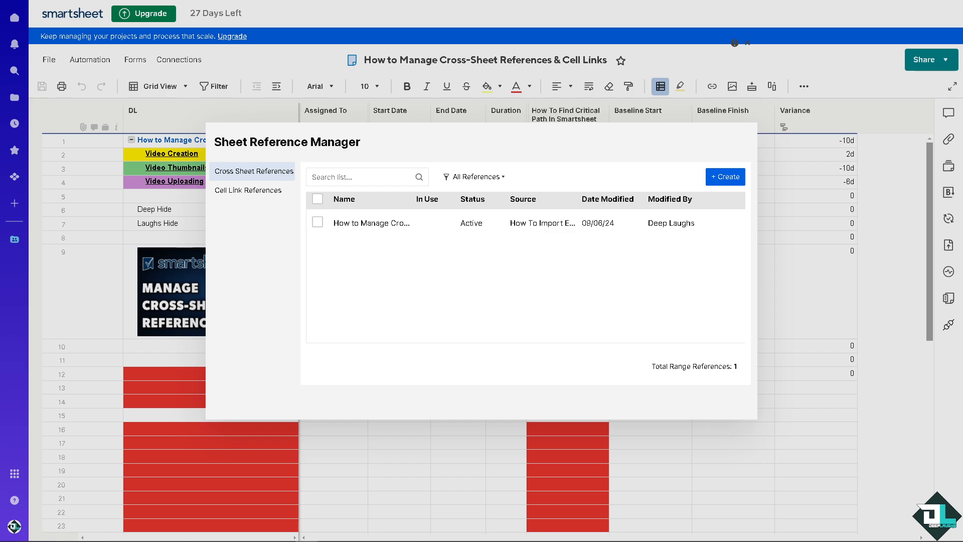
# Filter the cross-sheet references by Broken, then restore the list to All References
pyautogui.click(352, 173)
pyautogui.click(420, 179)
pyautogui.click(469, 180)
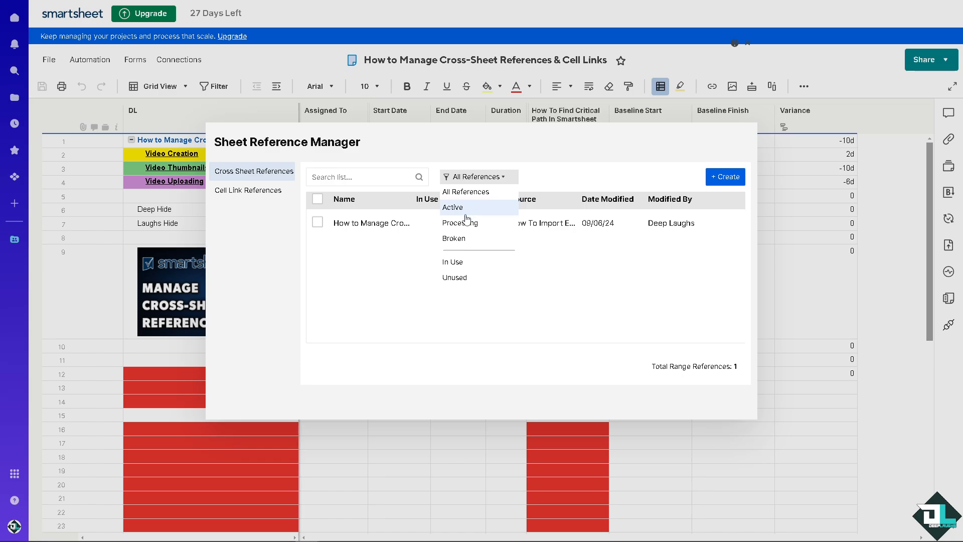
pyautogui.click(457, 239)
pyautogui.click(475, 179)
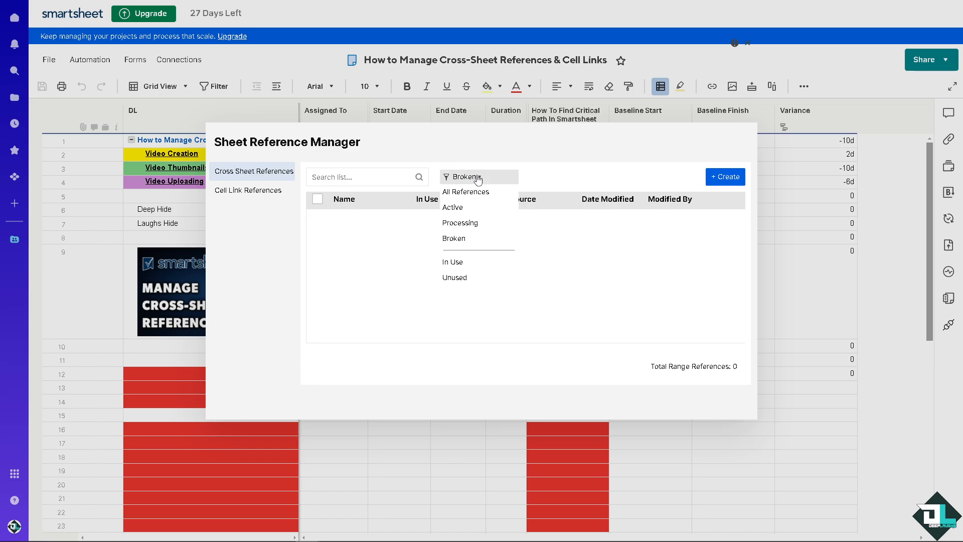
pyautogui.click(435, 151)
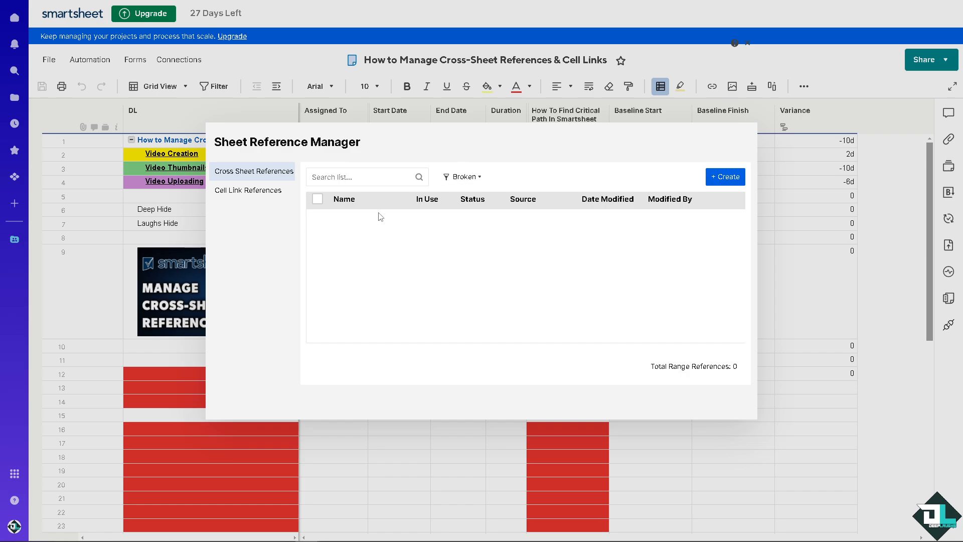
pyautogui.click(461, 177)
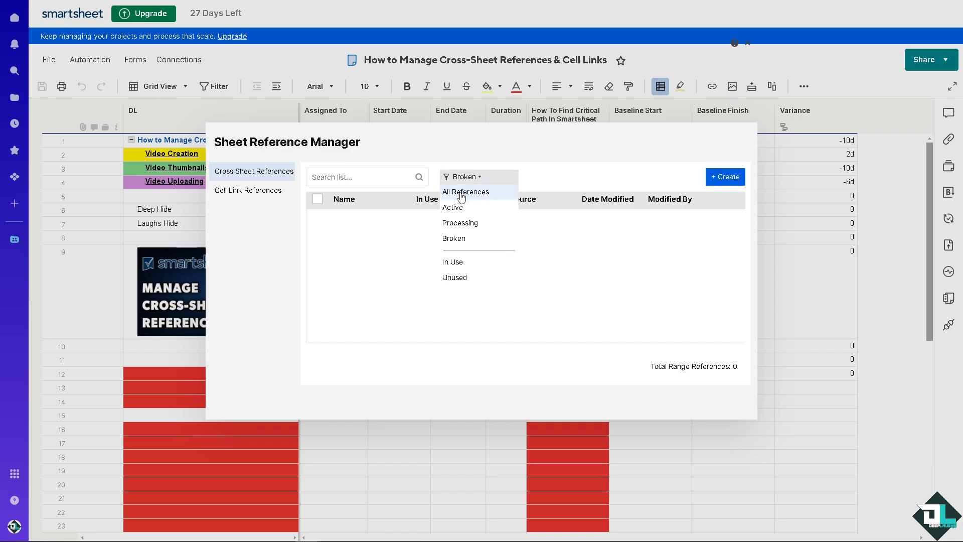
pyautogui.click(461, 196)
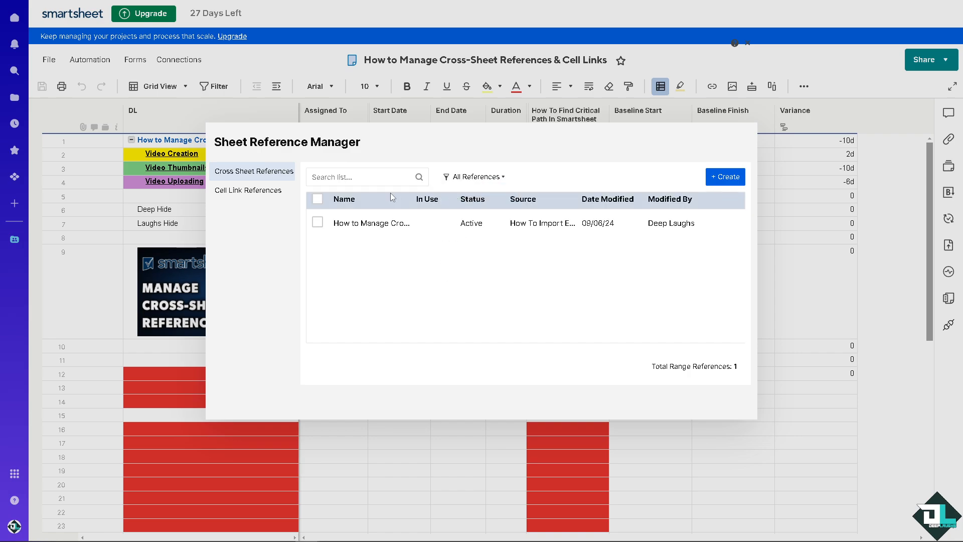
# Select the existing cross-sheet reference in the list and clear the selection again
pyautogui.click(319, 224)
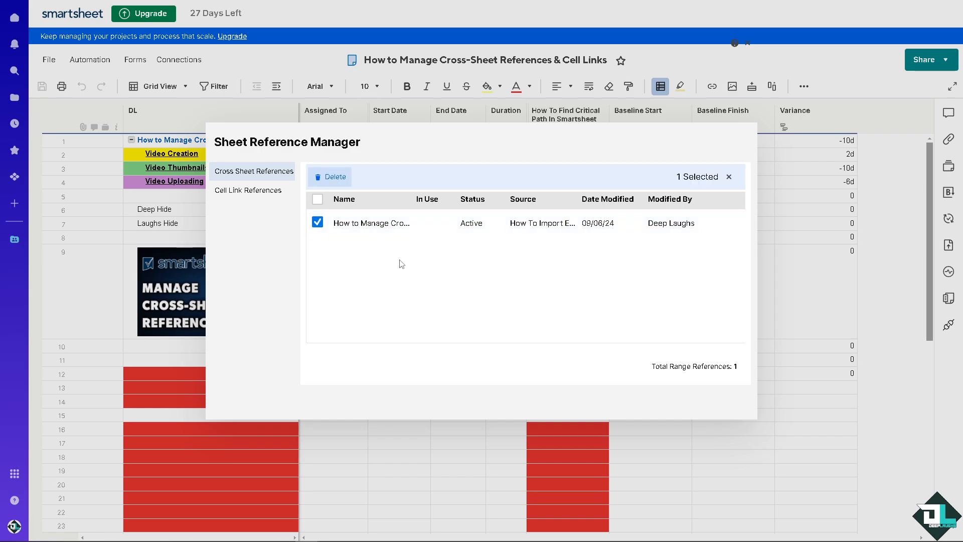
pyautogui.click(317, 222)
pyautogui.click(318, 222)
pyautogui.click(728, 178)
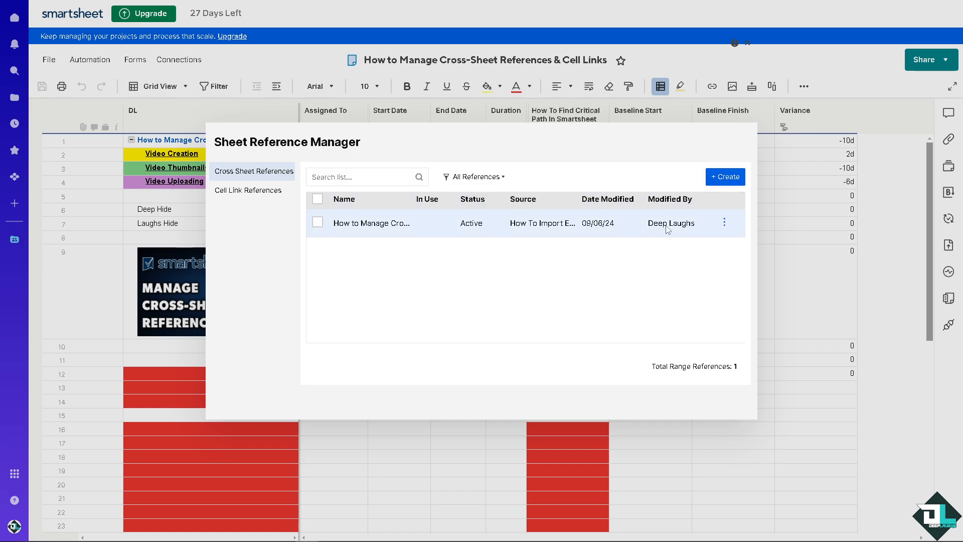
# Edit the existing reference to use the DeepLaughs Parent cell in the first How To Import Excel Into Smartsheet sheet, and update it
pyautogui.click(724, 225)
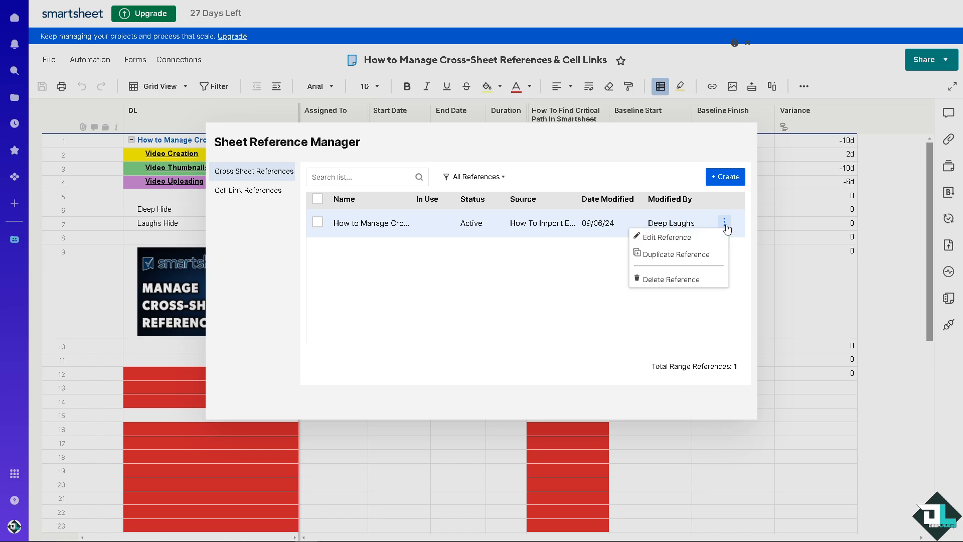
pyautogui.click(680, 241)
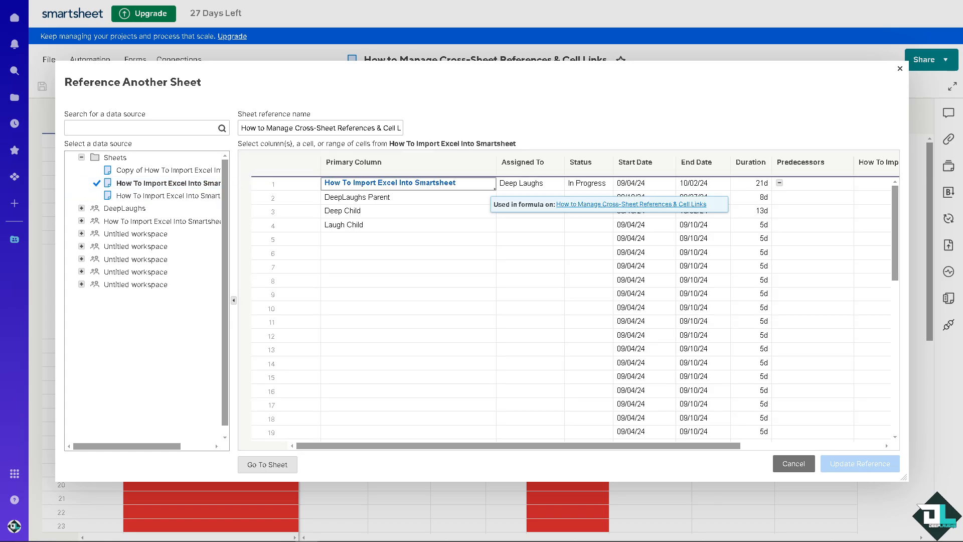
pyautogui.click(268, 185)
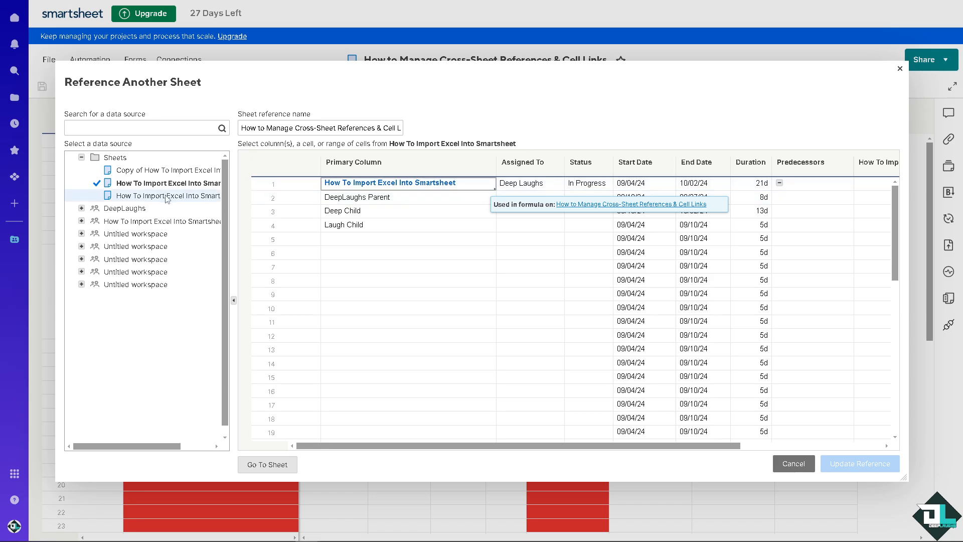
pyautogui.click(167, 196)
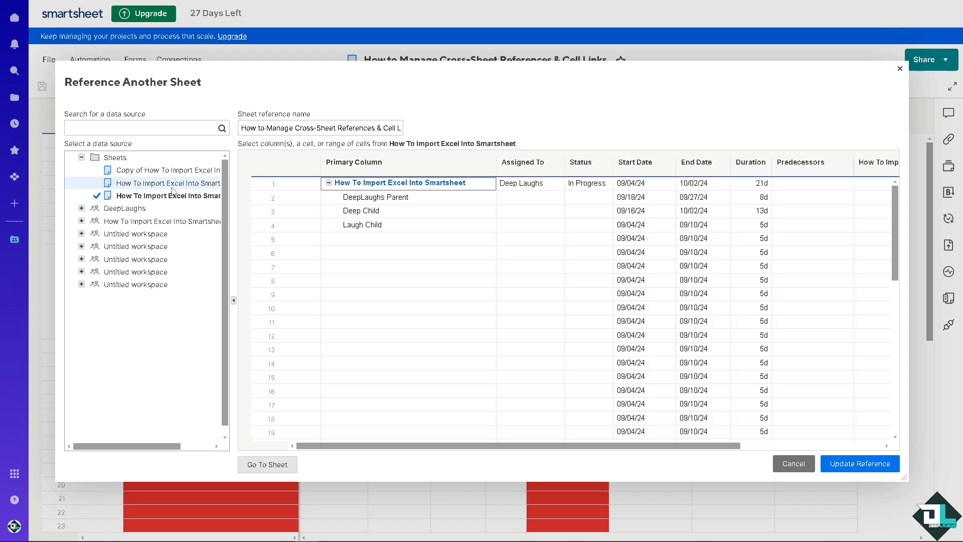
pyautogui.click(173, 183)
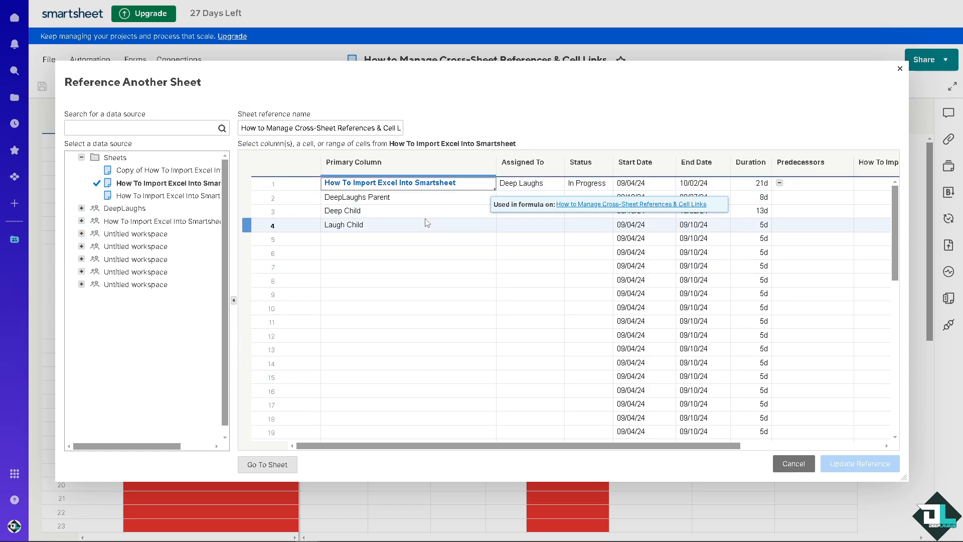
pyautogui.click(396, 202)
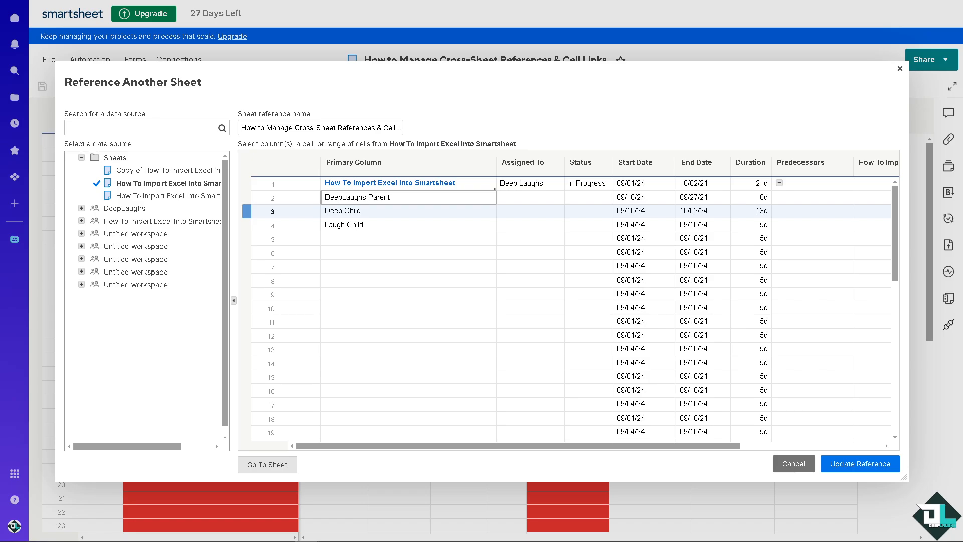
pyautogui.click(860, 467)
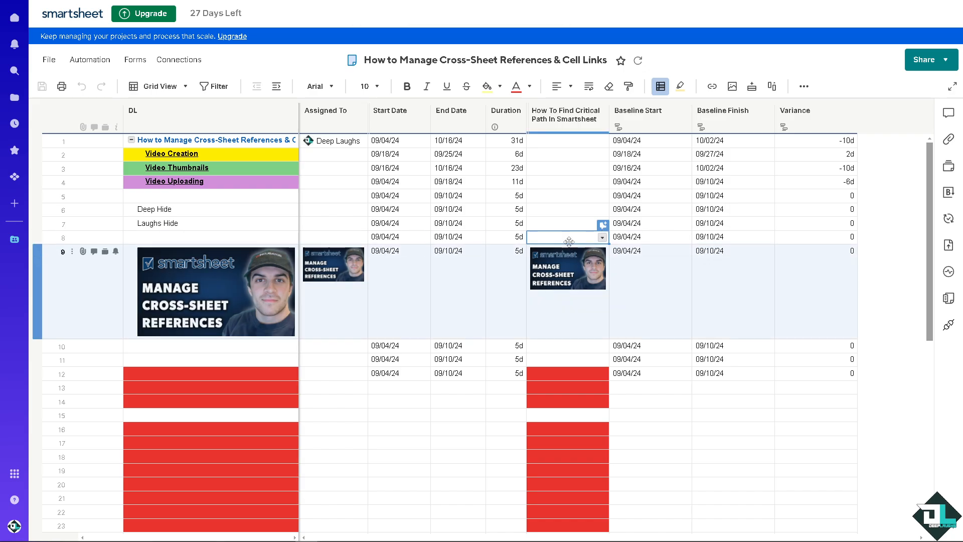
# Try to duplicate the existing cross-sheet reference in the Sheet Reference Manager
pyautogui.rightClick(572, 240)
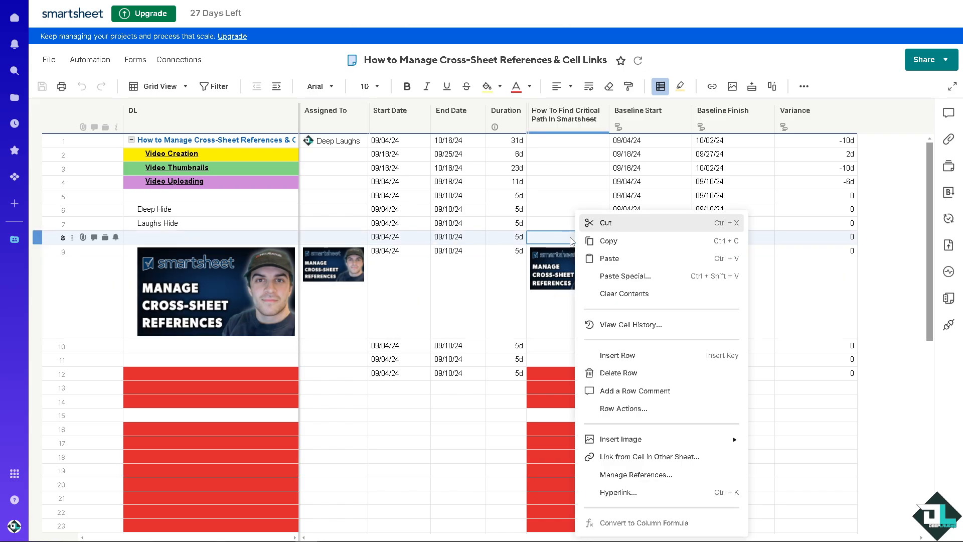
pyautogui.click(647, 470)
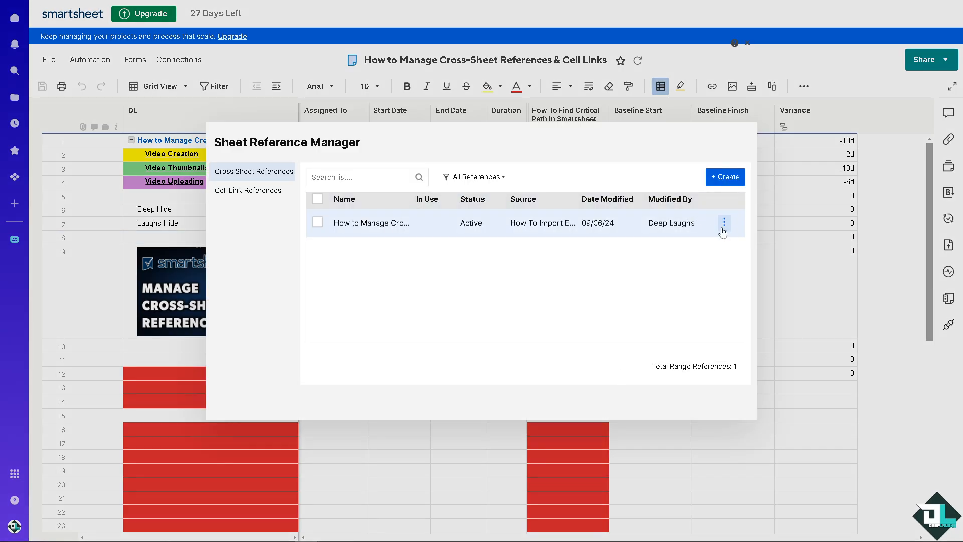
pyautogui.click(725, 223)
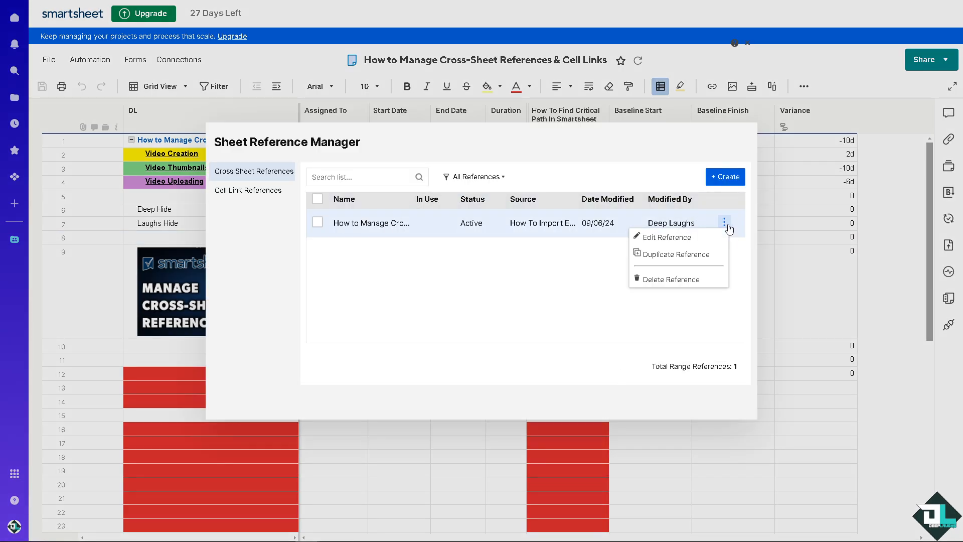
pyautogui.click(705, 257)
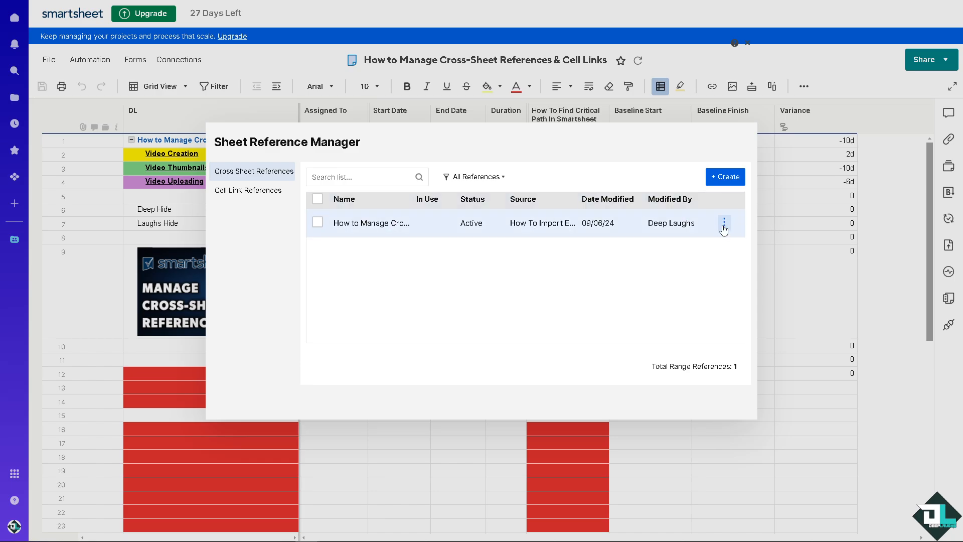
pyautogui.click(724, 223)
pyautogui.click(684, 254)
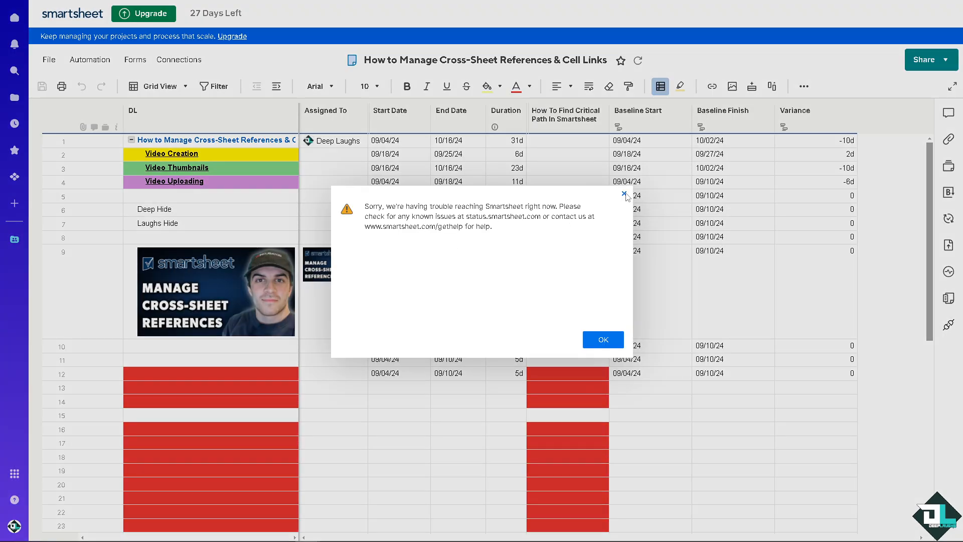
pyautogui.click(624, 194)
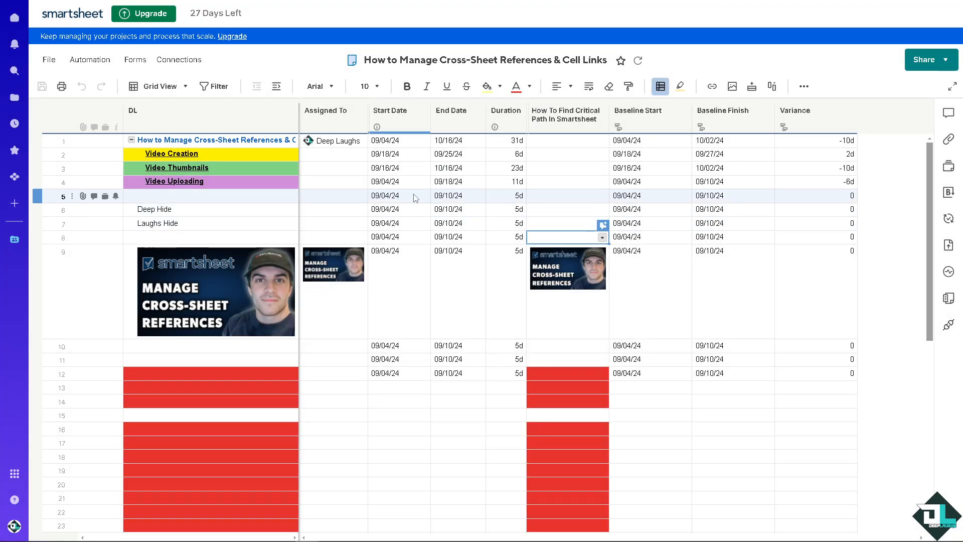
# Reopen the reference manager from row 6's critical path cell and delete the existing cross-sheet reference
pyautogui.click(556, 209)
pyautogui.rightClick(559, 209)
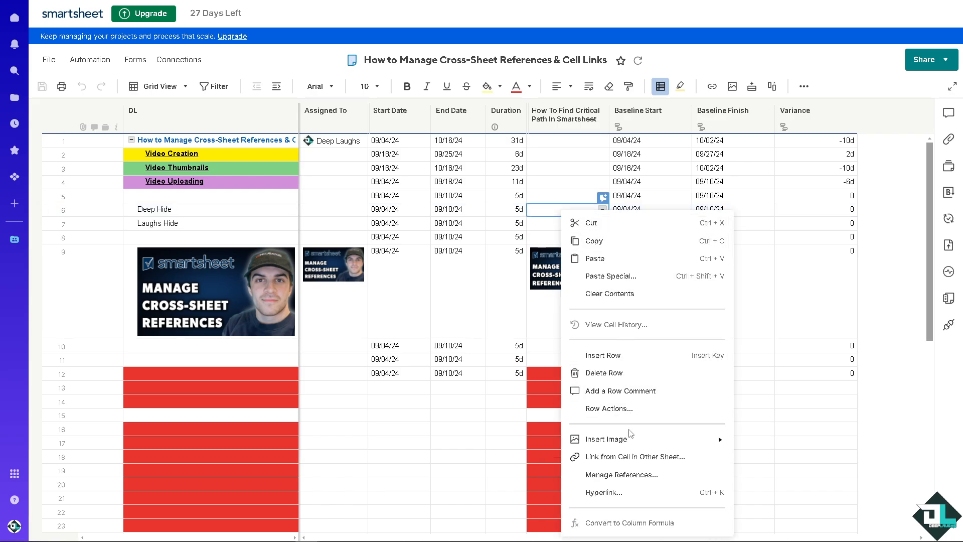
pyautogui.click(627, 475)
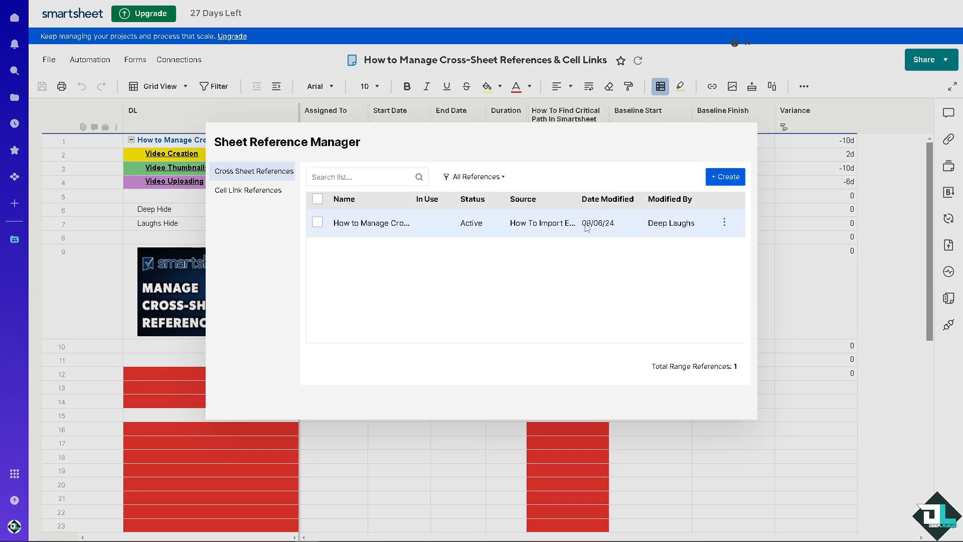
pyautogui.click(724, 221)
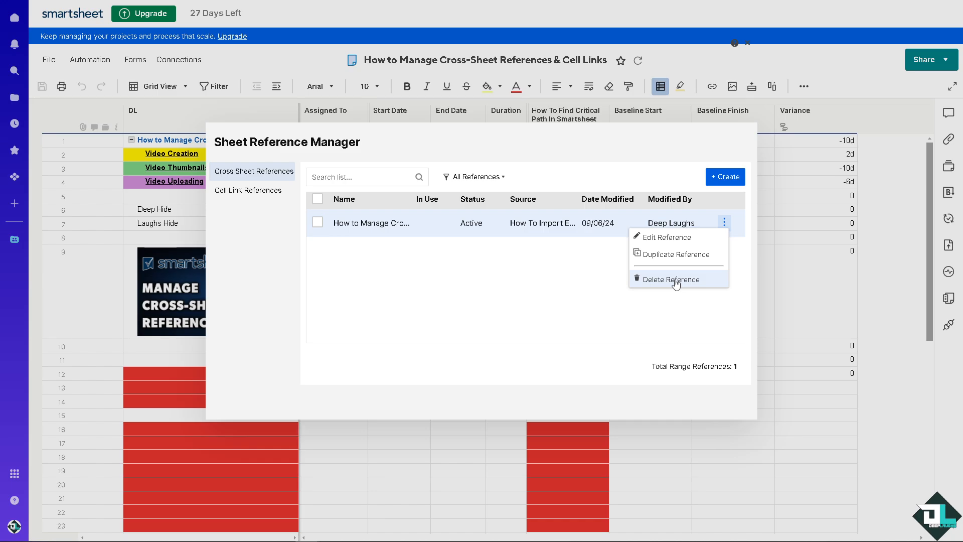
pyautogui.click(676, 280)
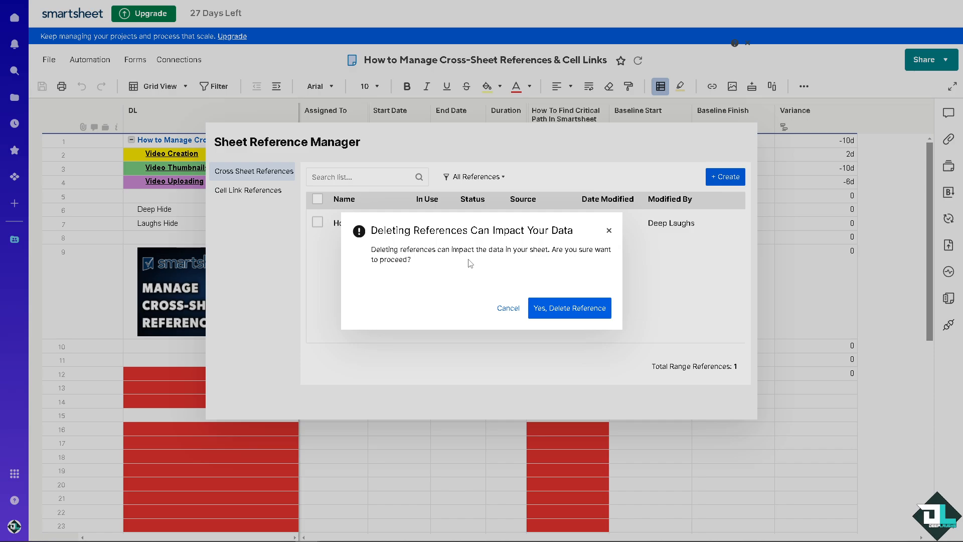
pyautogui.click(587, 313)
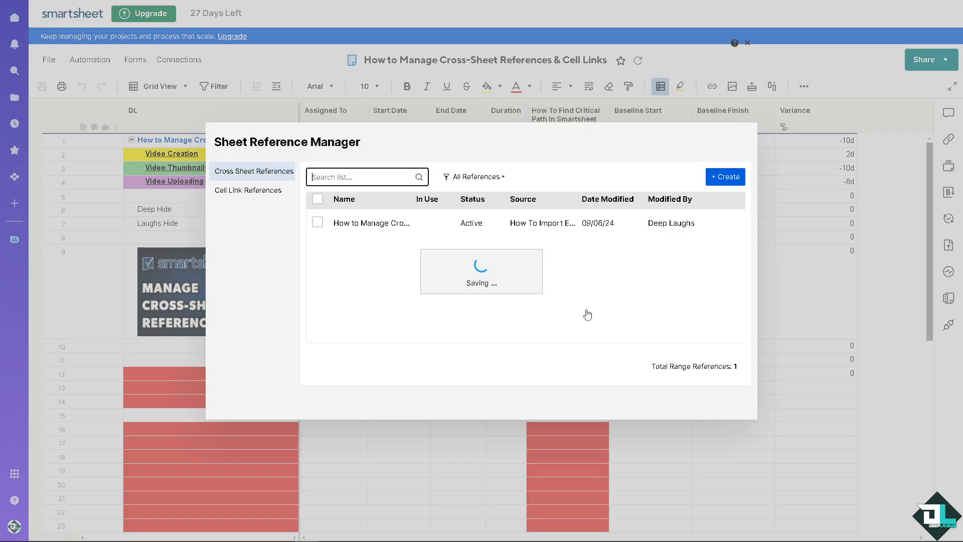
# Create a reference named How To Import Excel Into Smartsheet Range 1 to the second sheet of that name, using its first Primary Column cell
pyautogui.click(727, 182)
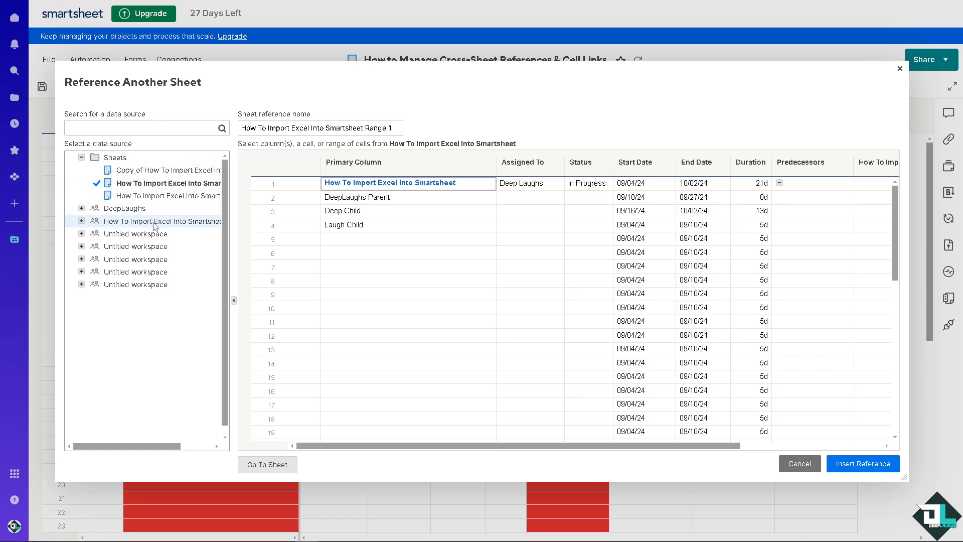
pyautogui.click(147, 197)
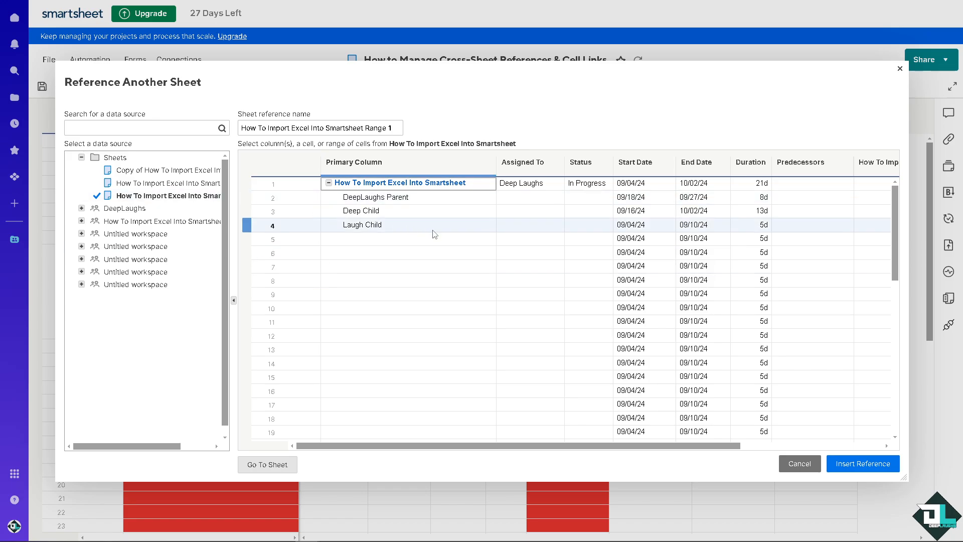
pyautogui.click(872, 464)
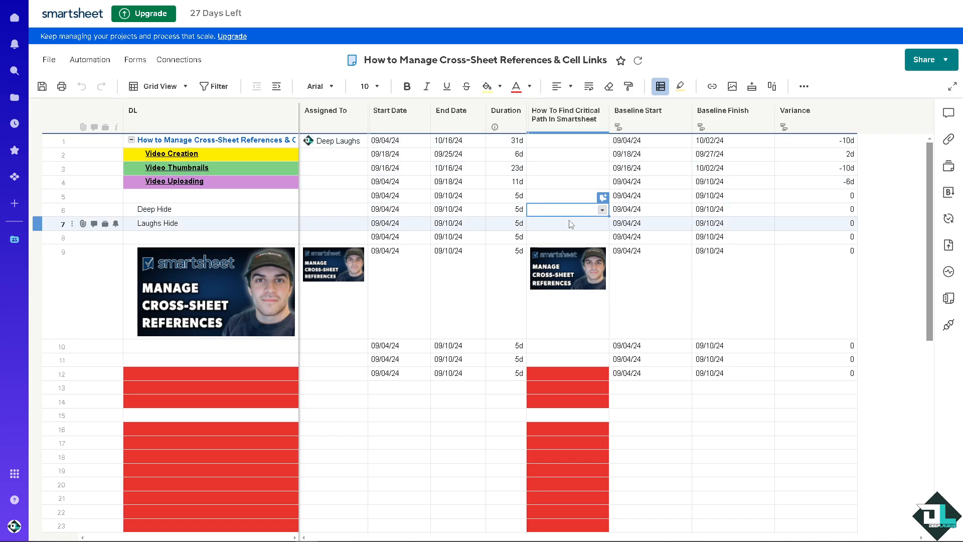
# Link row 5's How To Find Critical Path In Smartsheet cell to the How to use Reports in Smartsheet sheet in the DeepLaughs workspace
pyautogui.rightClick(565, 193)
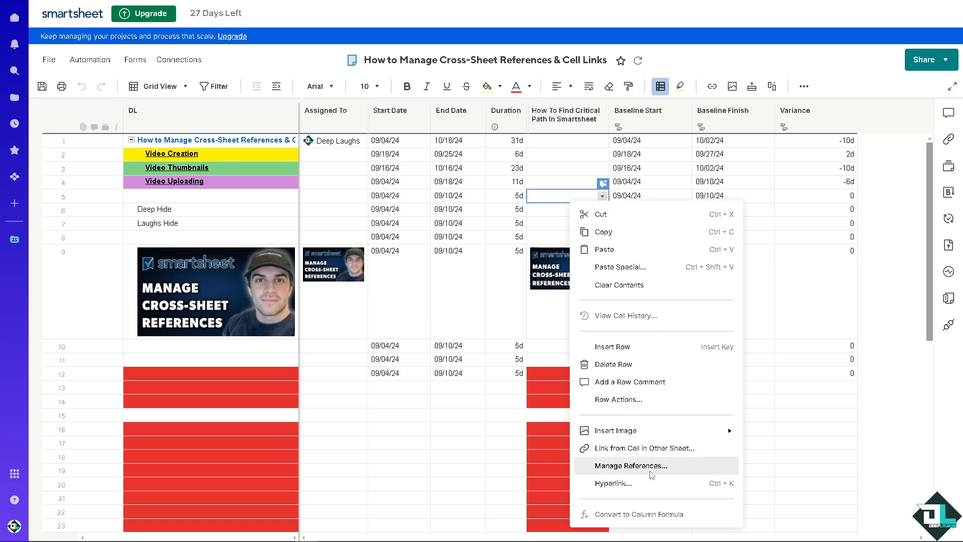
pyautogui.click(630, 453)
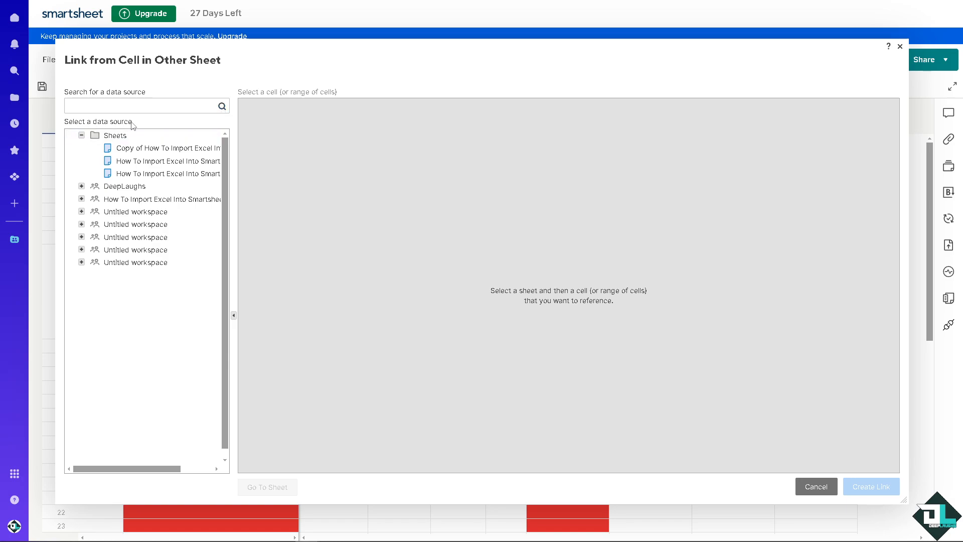
pyautogui.click(81, 186)
pyautogui.click(128, 214)
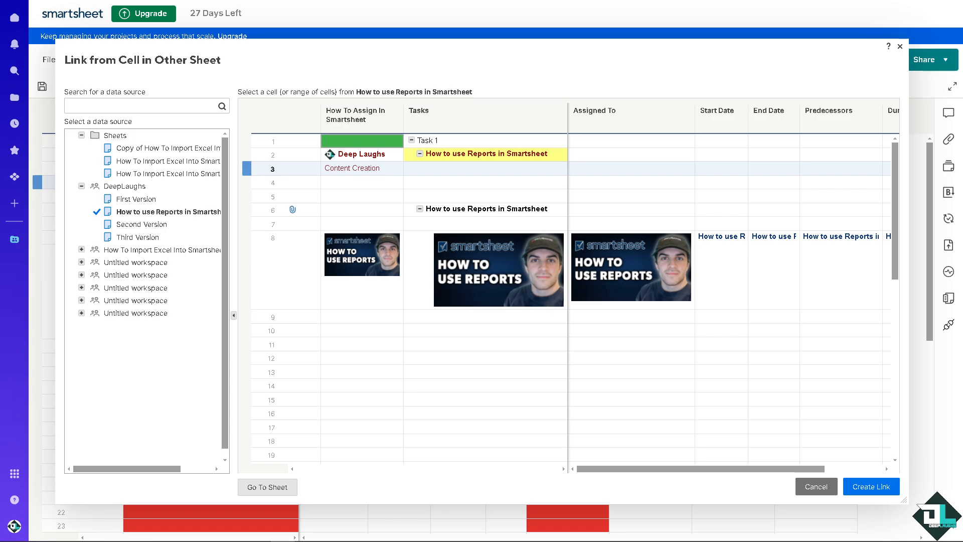
pyautogui.click(871, 491)
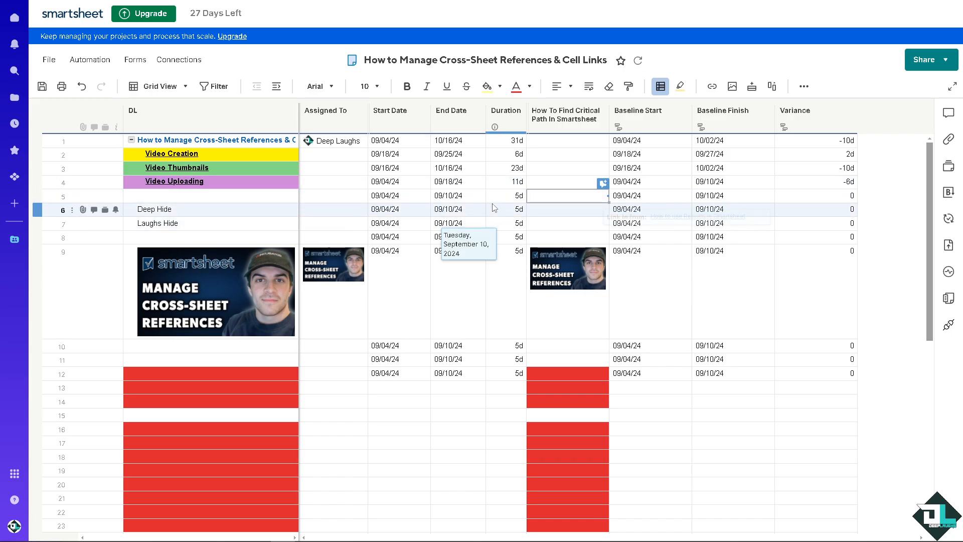
# Edit row 5's cell link reference in the Sheet Reference Manager to use the Second Version sheet's first Primary Column cell
pyautogui.moveTo(546, 199)
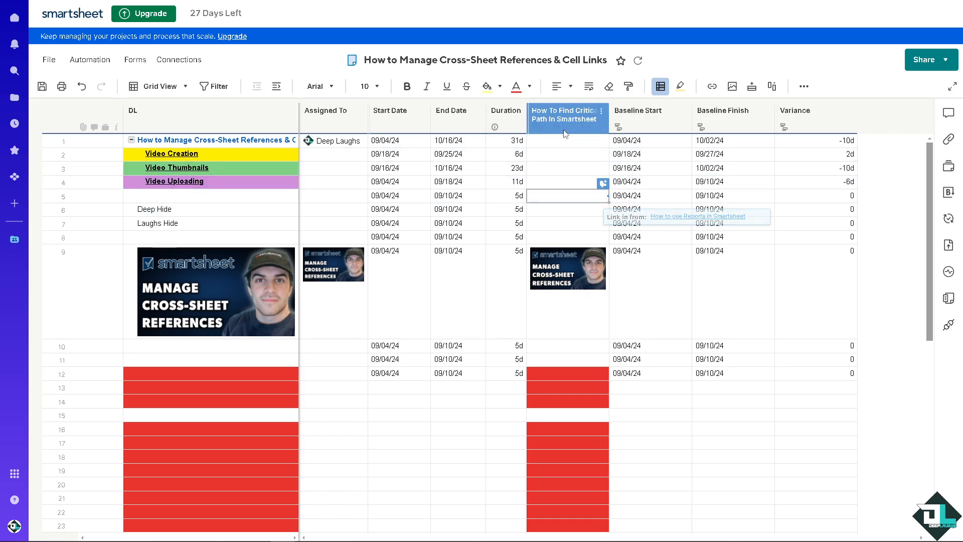
pyautogui.rightClick(572, 194)
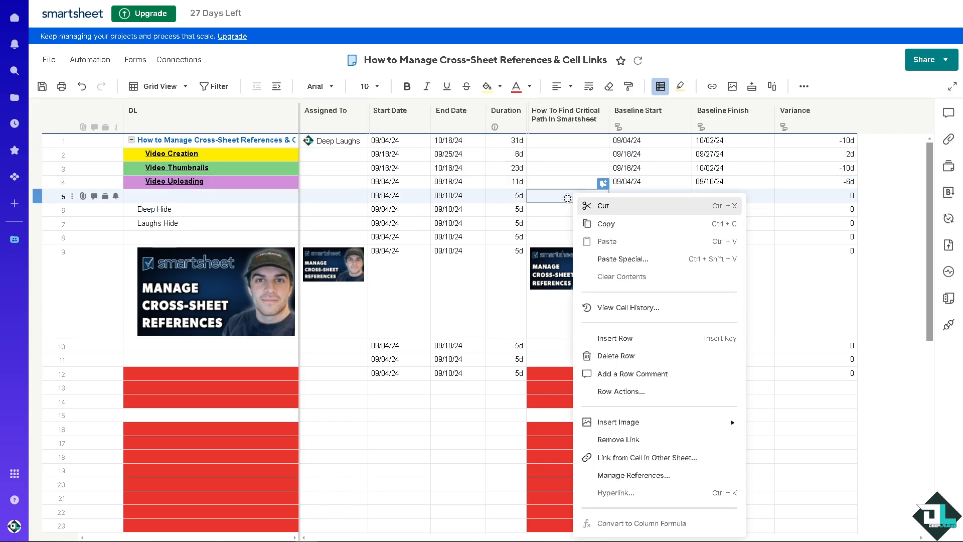
pyautogui.click(635, 475)
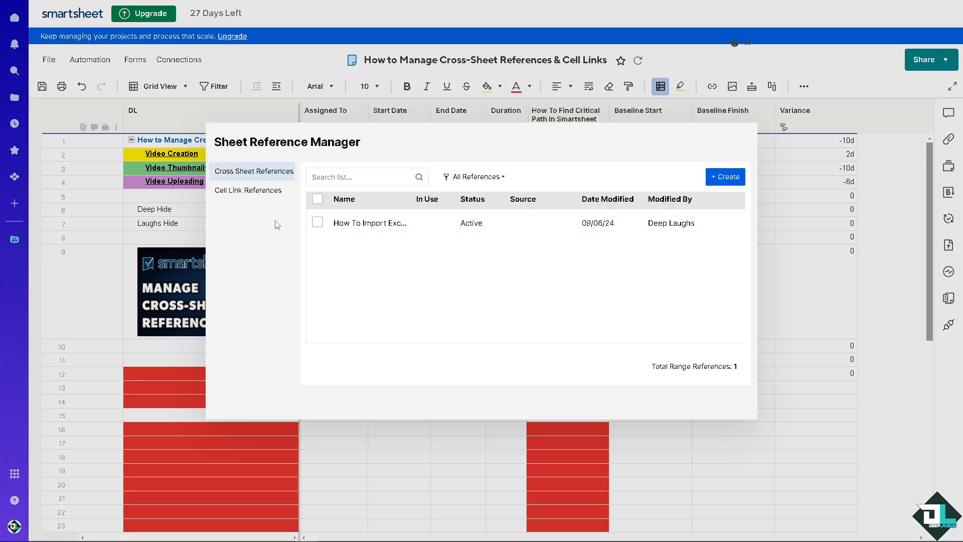
pyautogui.click(247, 193)
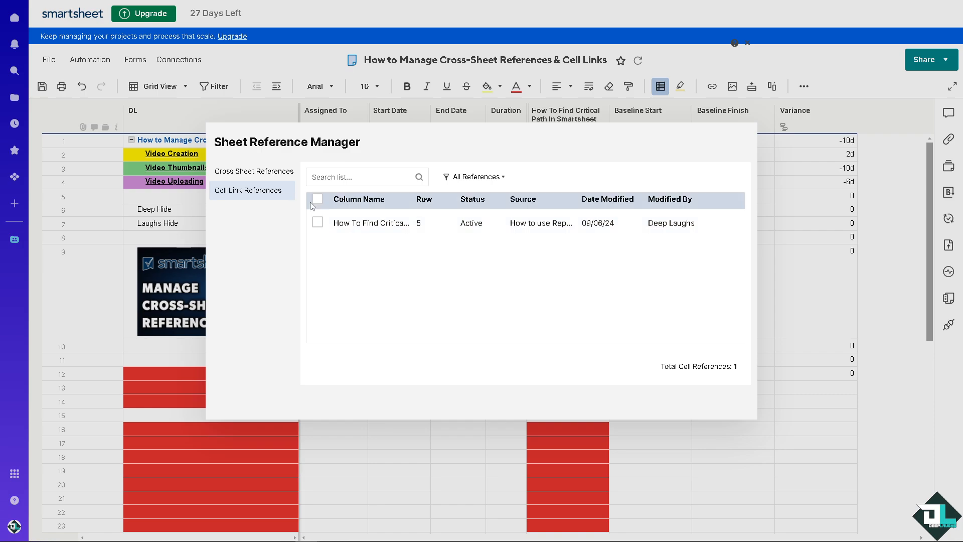
pyautogui.click(268, 172)
pyautogui.click(268, 195)
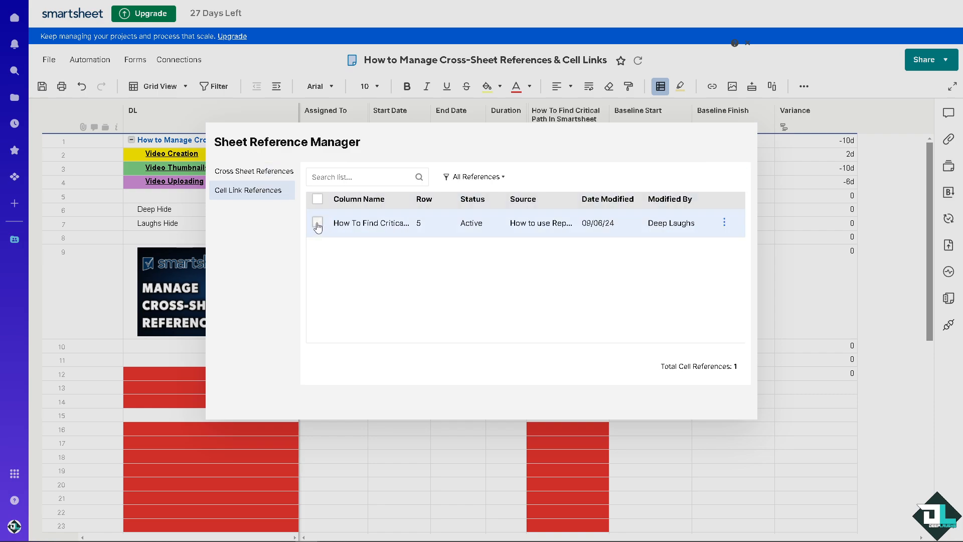
pyautogui.click(317, 223)
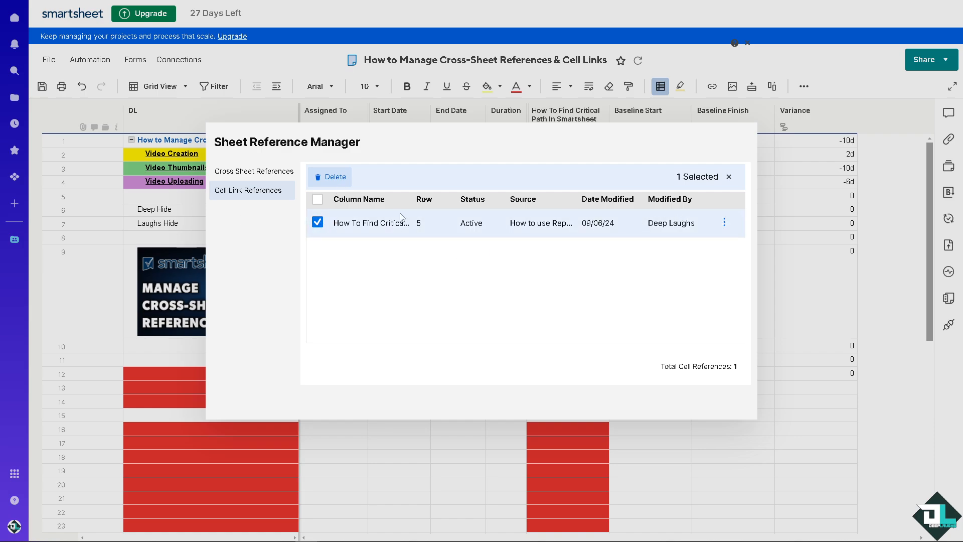
pyautogui.click(724, 222)
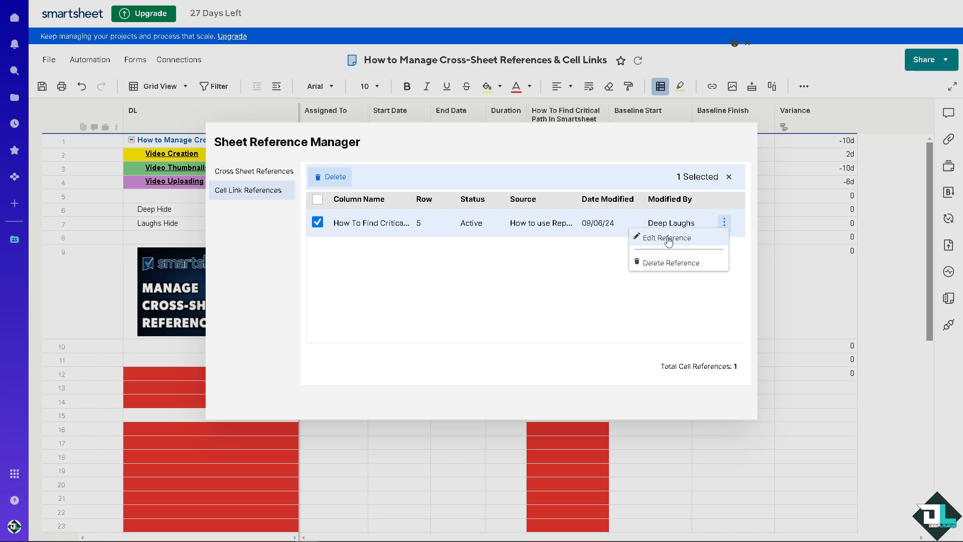
pyautogui.click(652, 237)
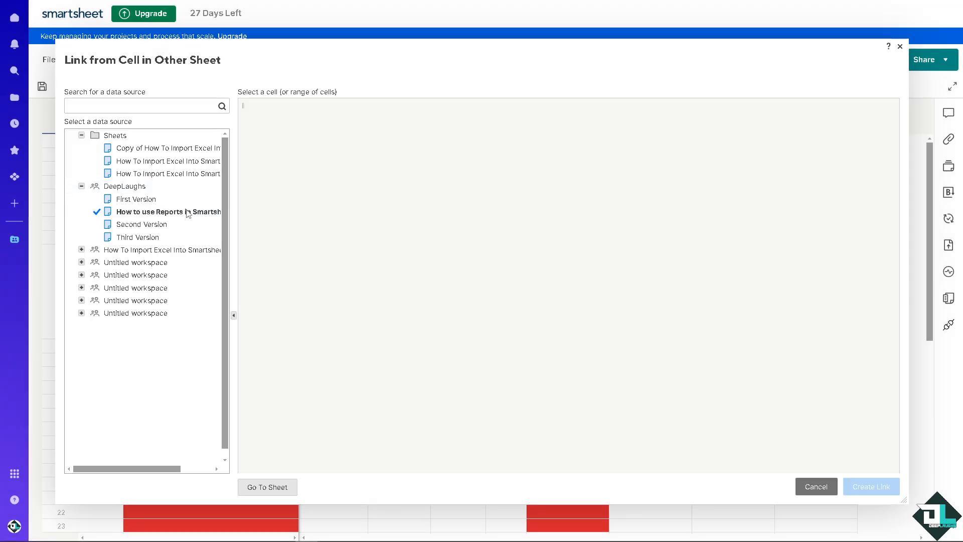
pyautogui.click(151, 224)
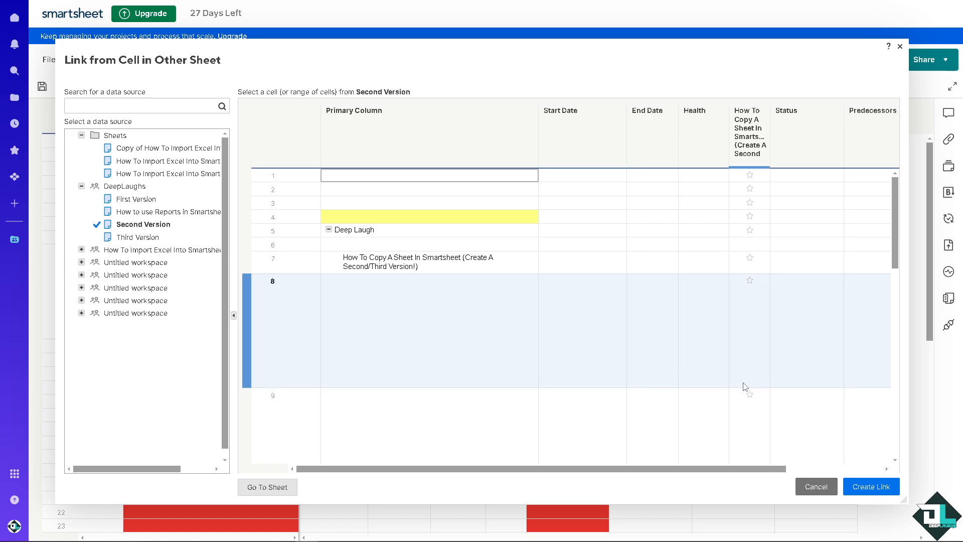
pyautogui.click(869, 487)
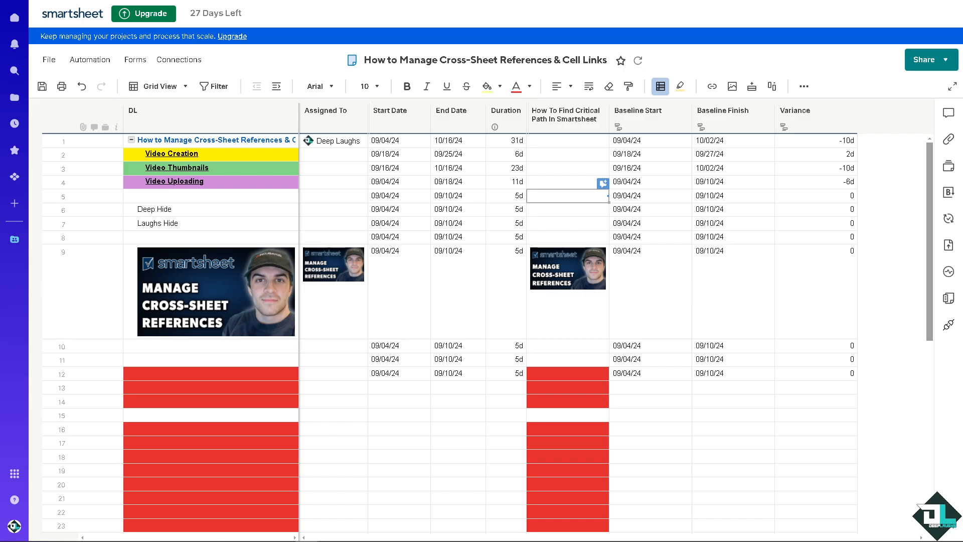
# Delete row 5's cell link reference in the Sheet Reference Manager, check the cross-sheet references, and close the manager
pyautogui.rightClick(570, 198)
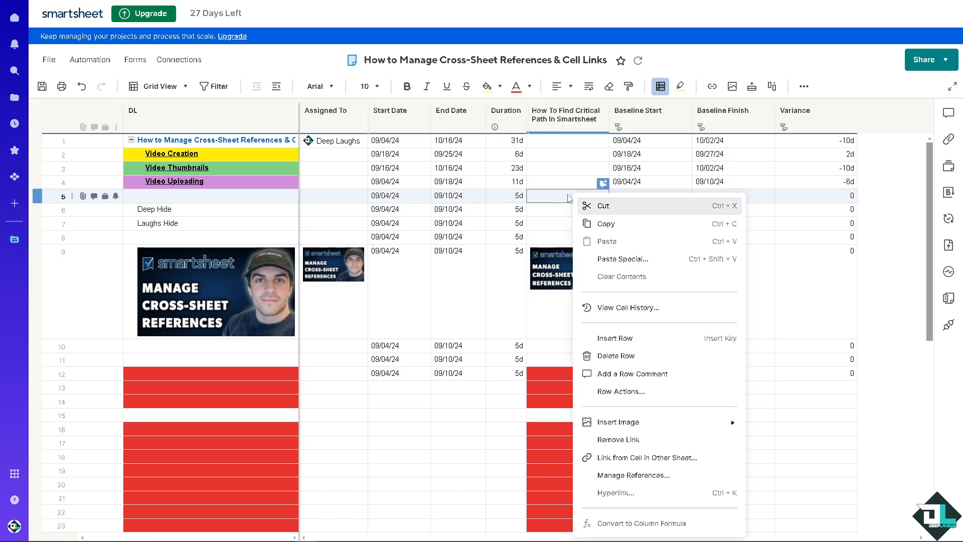
pyautogui.click(633, 475)
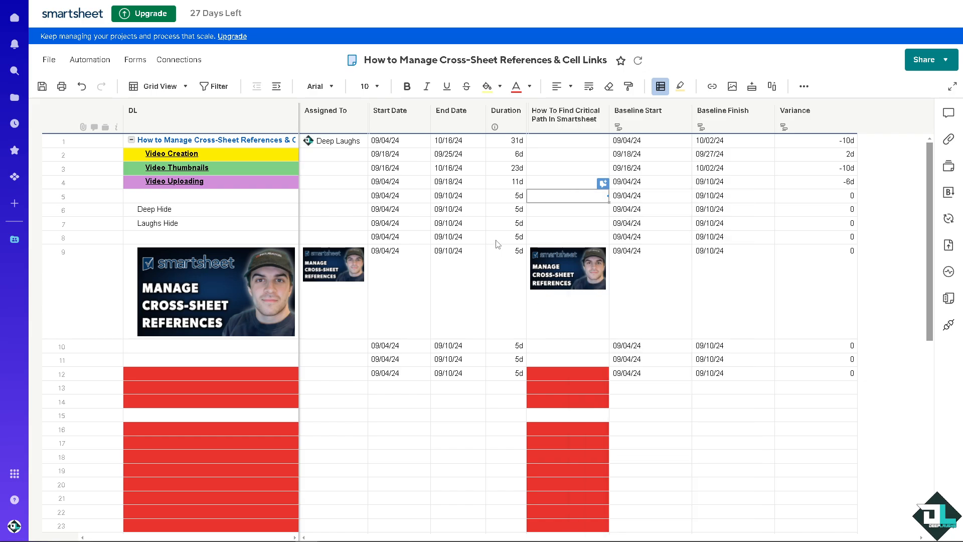
pyautogui.click(255, 195)
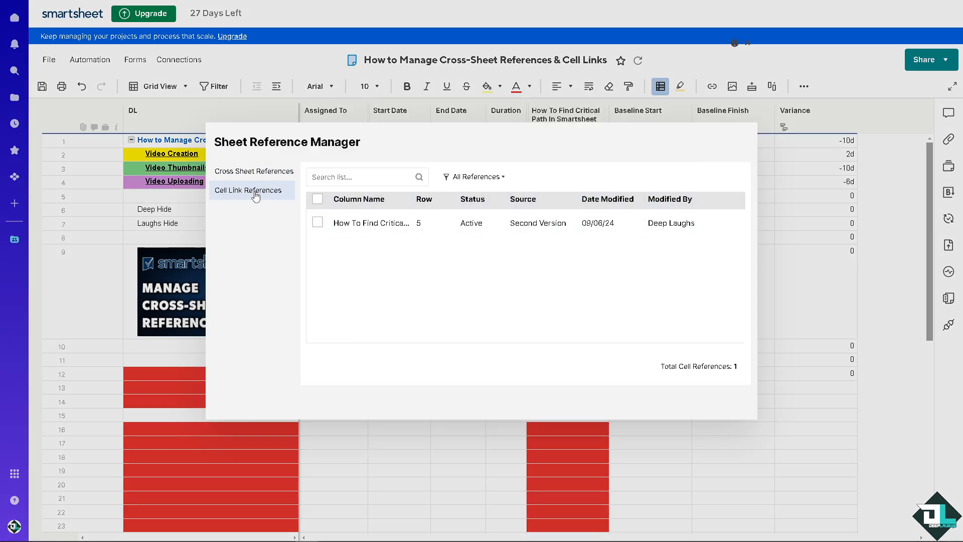
pyautogui.moveTo(542, 226)
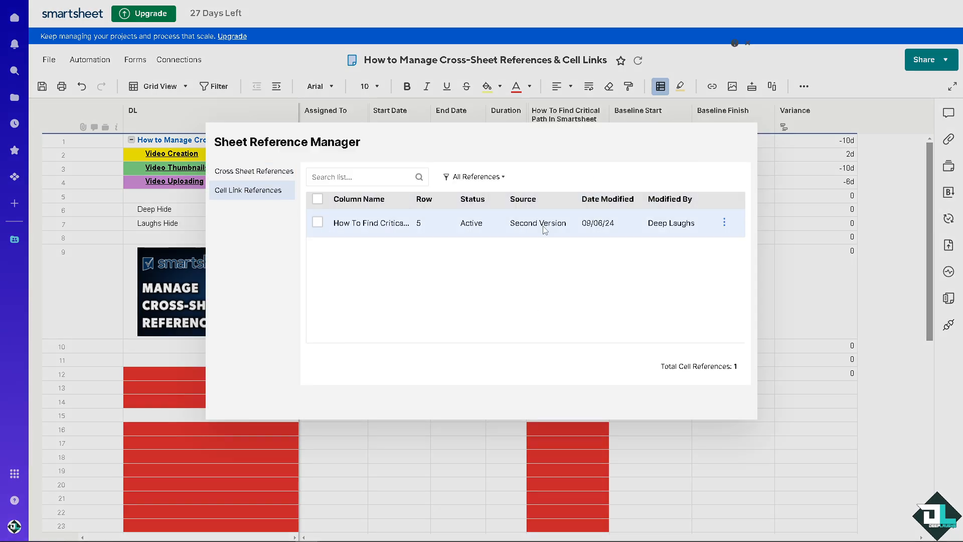
pyautogui.click(725, 224)
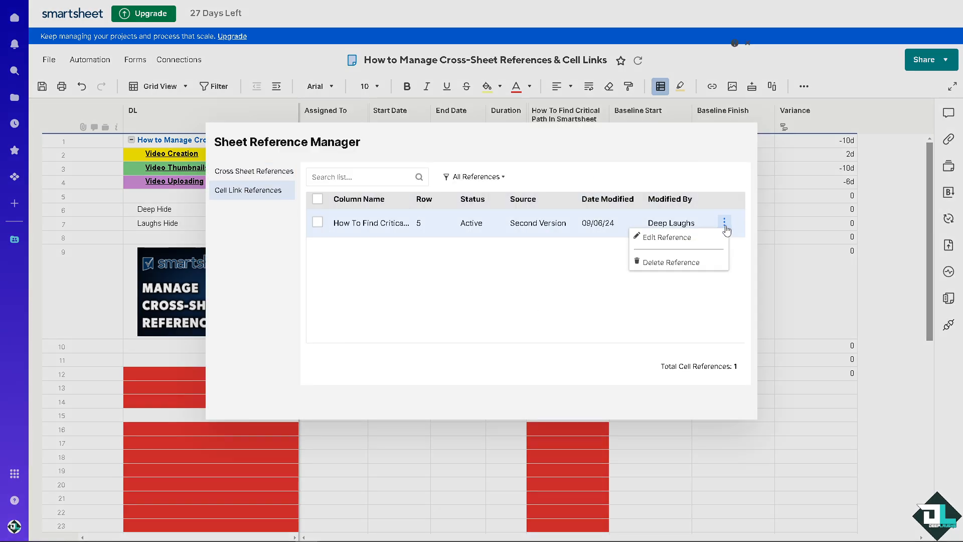
pyautogui.click(691, 262)
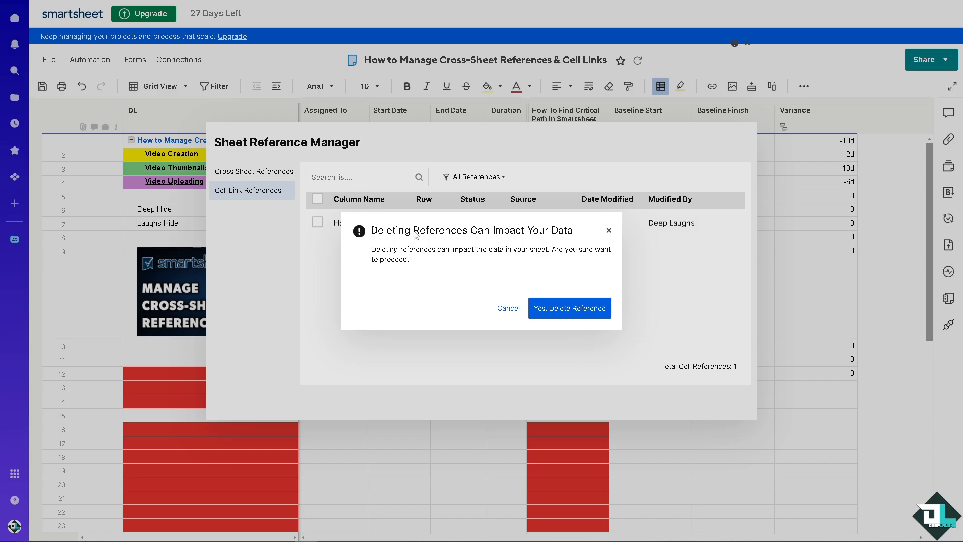
pyautogui.click(580, 312)
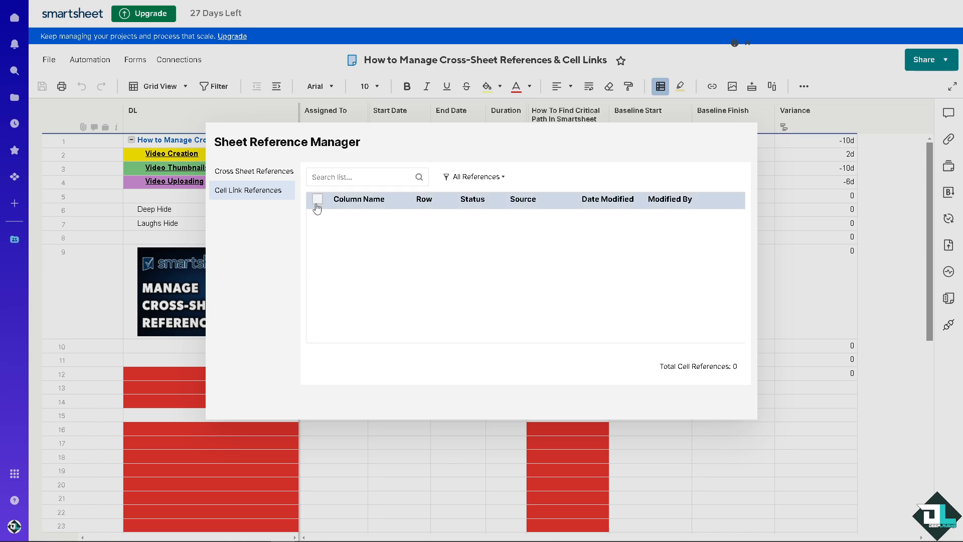
pyautogui.click(270, 176)
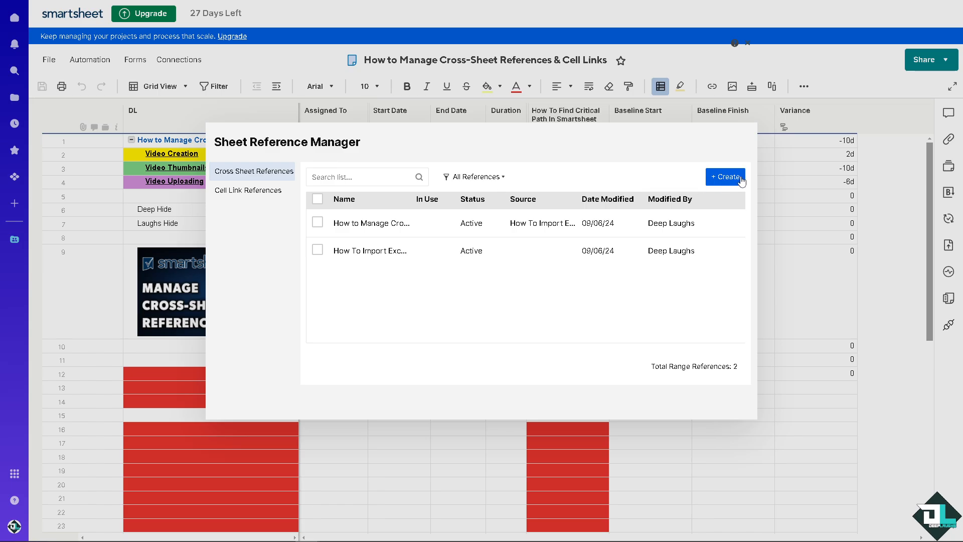
pyautogui.click(815, 263)
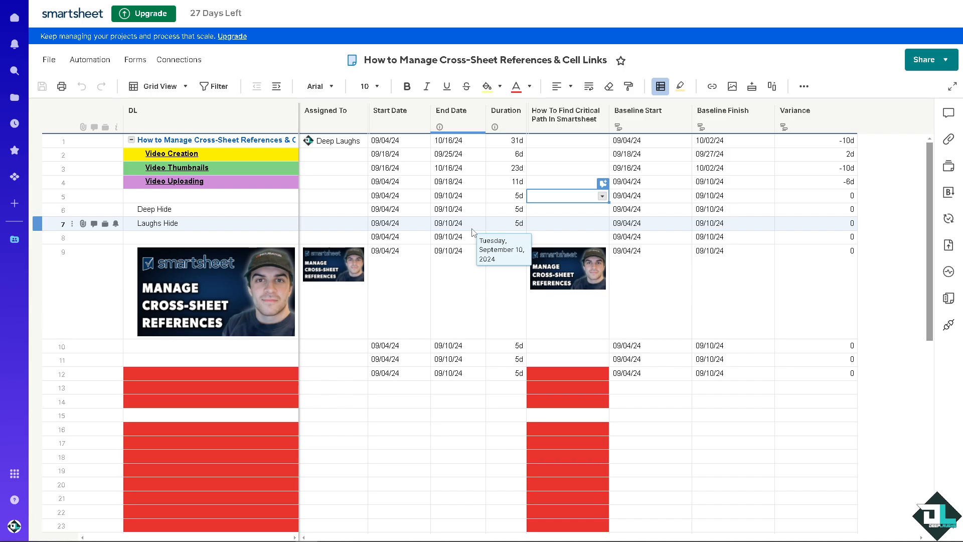
# Open the conversations for row 5
pyautogui.click(604, 190)
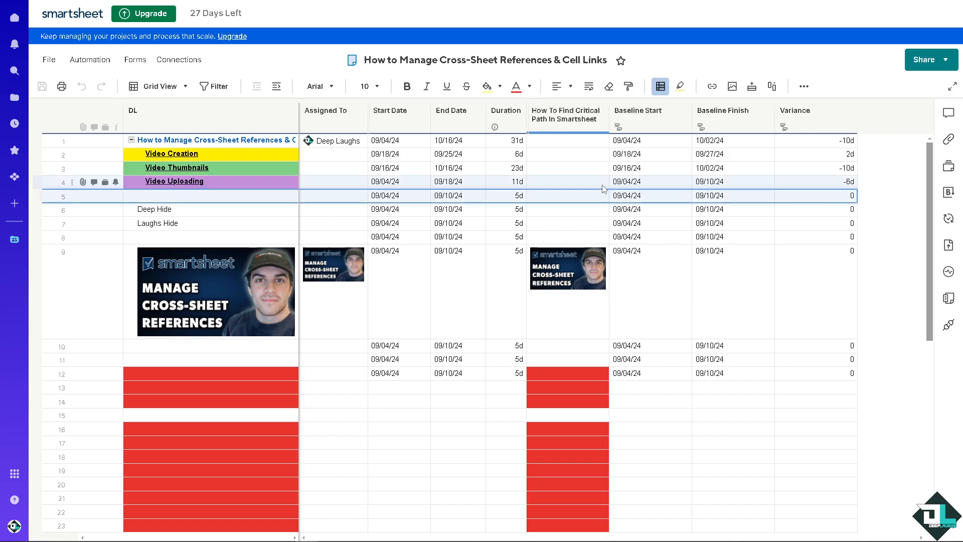
pyautogui.hotkey('ctrl', 'shift', 'c')
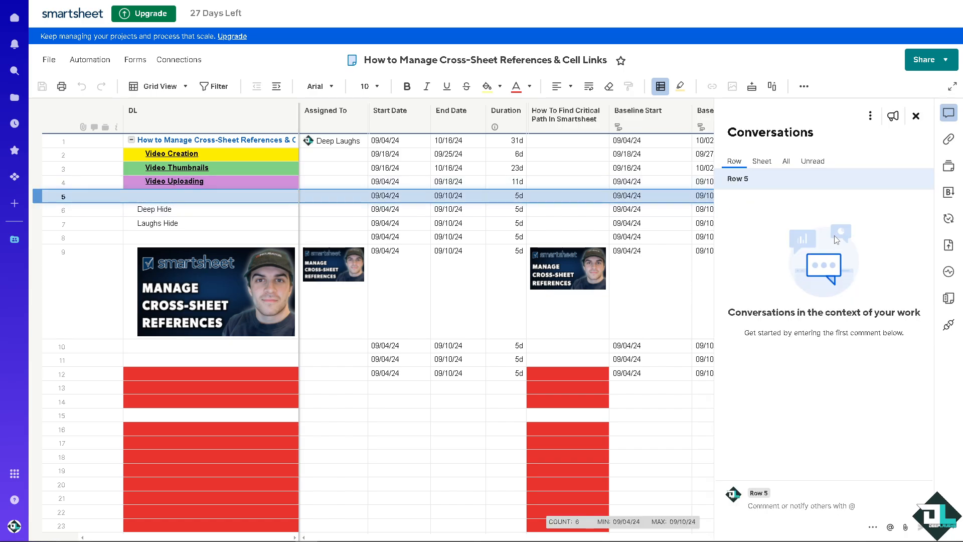